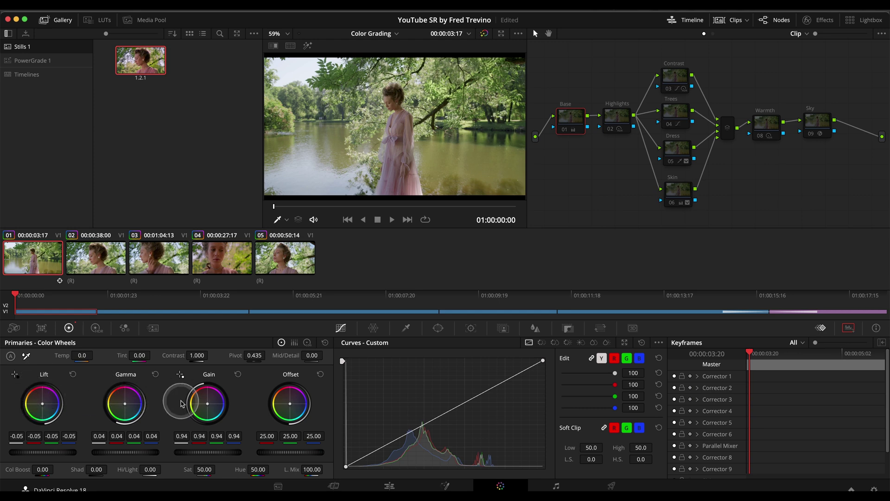
Enable the Base node's correction and compare the full-screen image with and without it
left_click(571, 130)
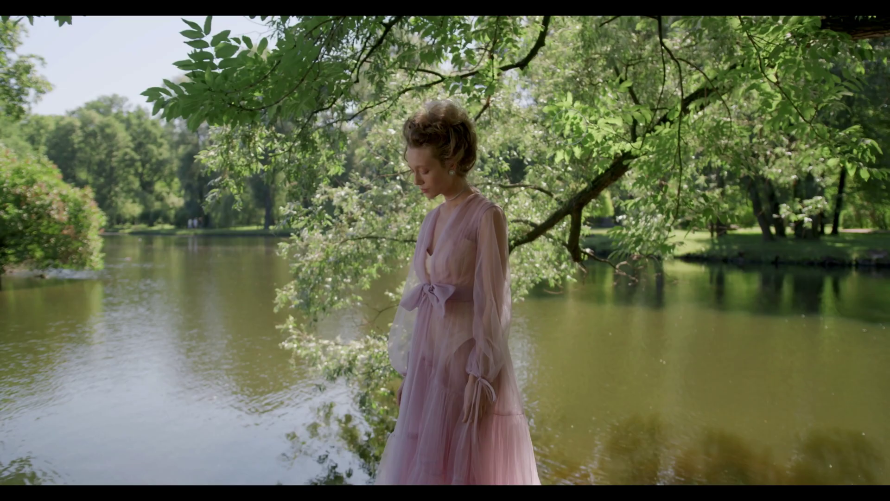
key("shift+d")
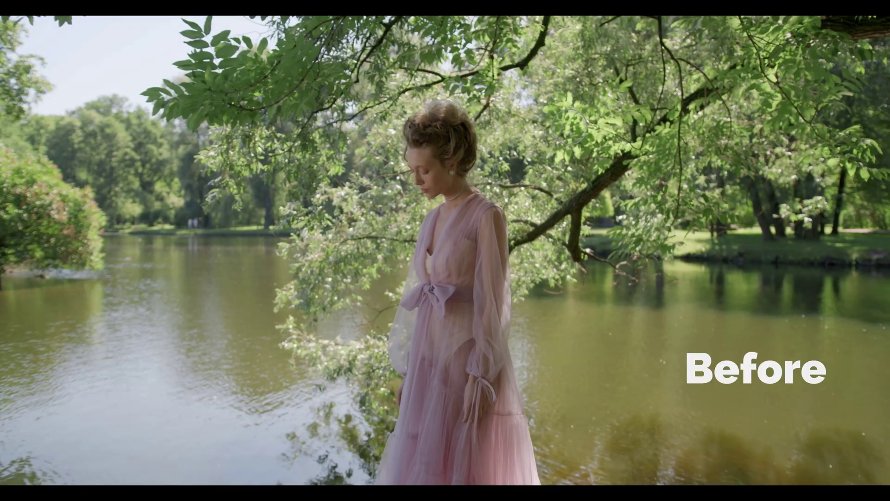
key("shift+d")
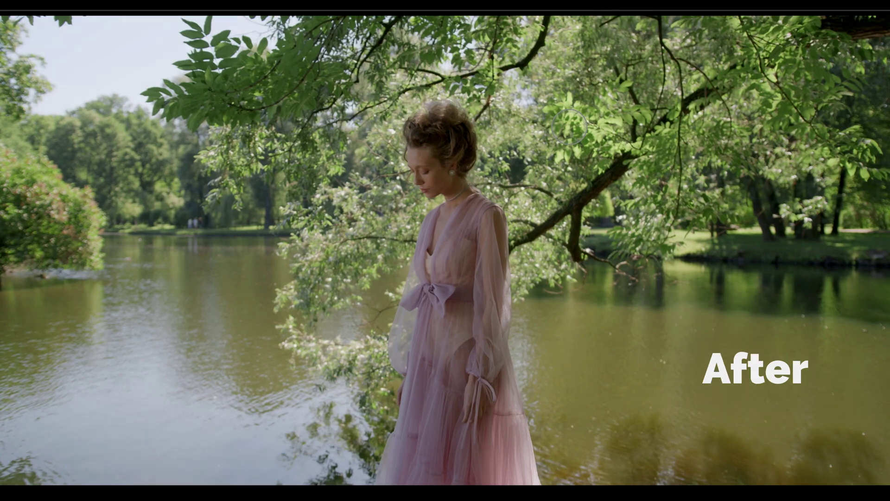
key("Escape")
Display the Highlights node's HDR Highlight wheel and preview the image areas that zone affects
left_click(617, 123)
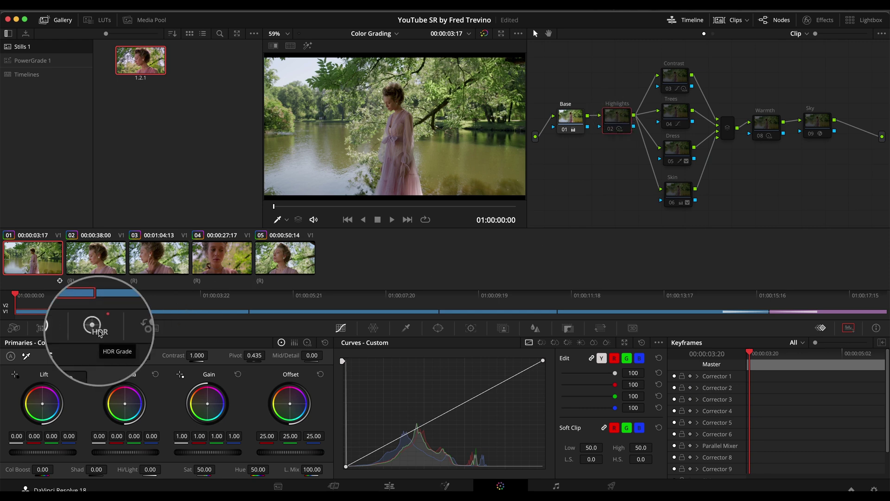
left_click(96, 328)
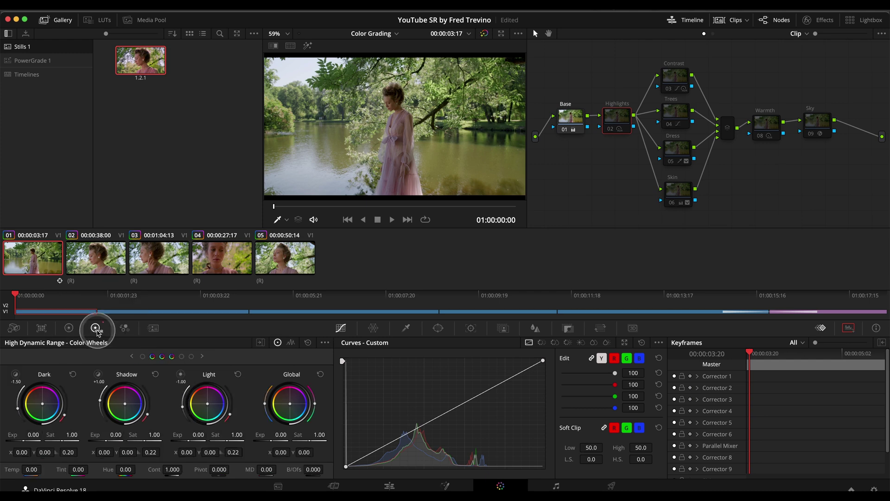
left_click(181, 357)
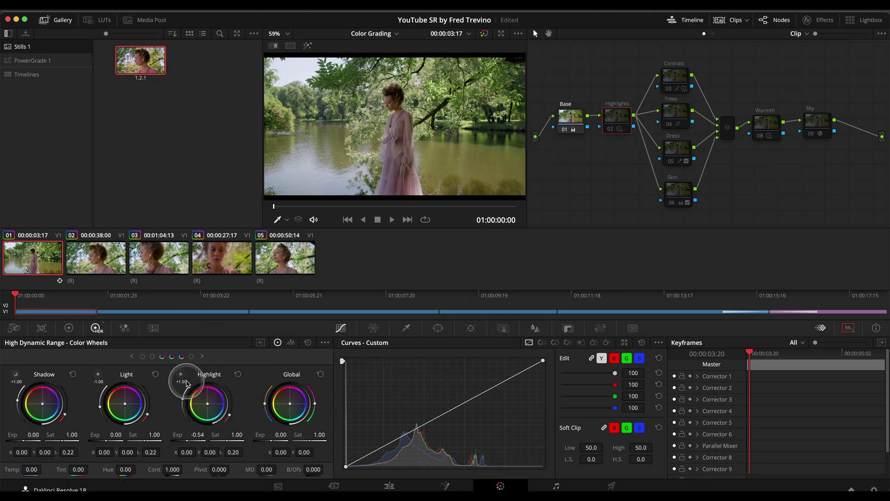
left_click(181, 378)
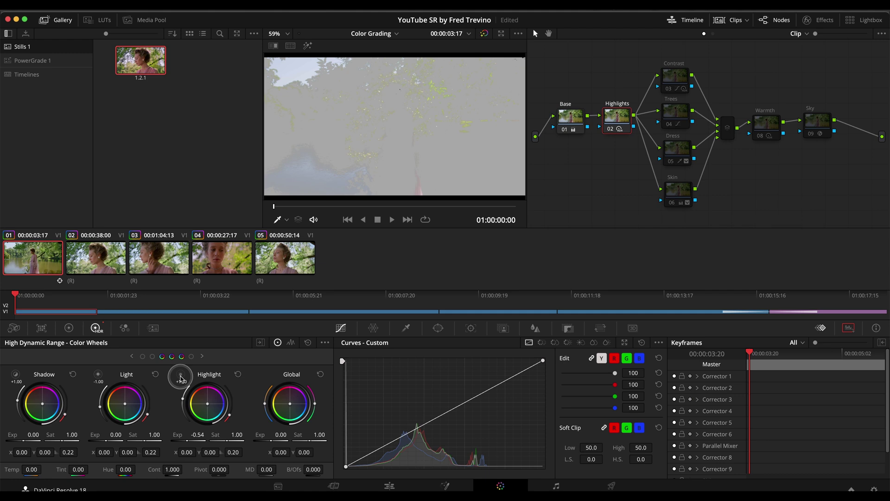
left_click(181, 378)
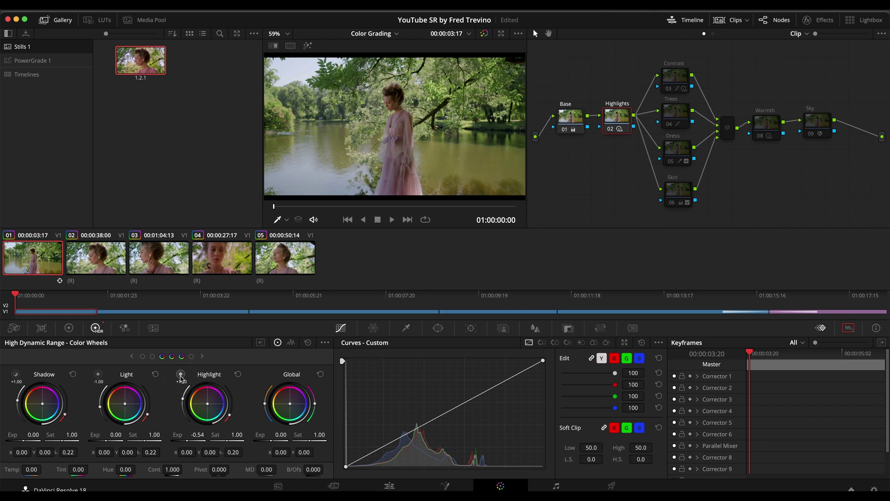
Compare the image with the Highlights node off and on, leaving the node enabled
key("ctrl+d")
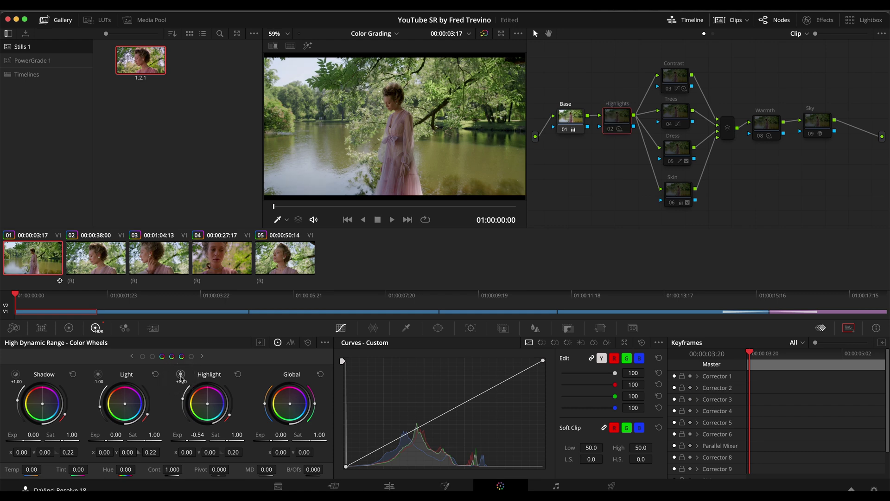
key("ctrl+d")
left_click(181, 378)
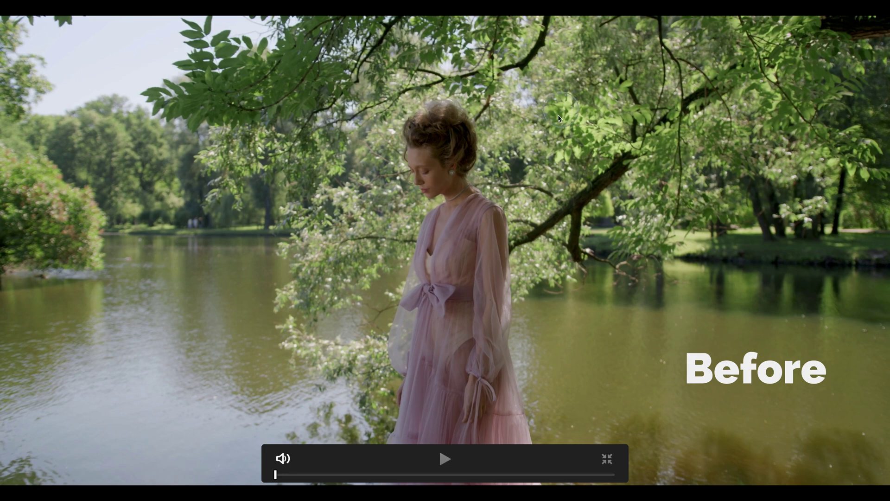
left_click(562, 261)
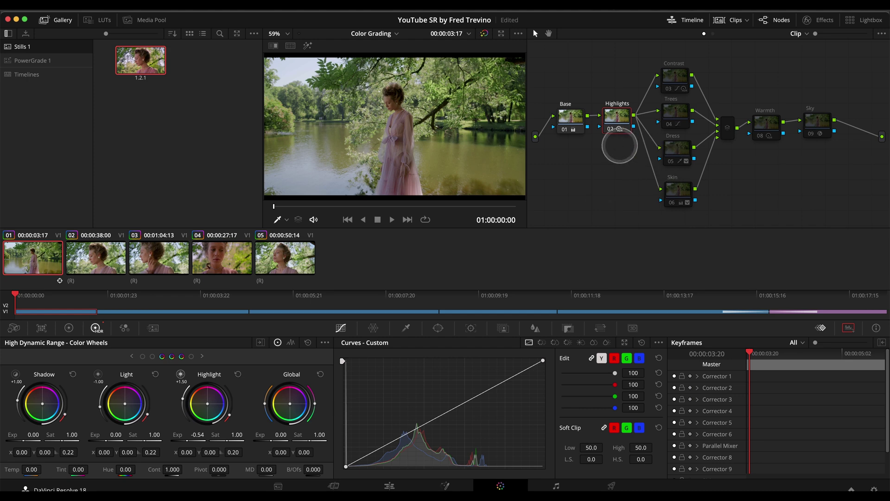
key("ctrl+d")
key("ctrl+d")
key("ctrl+d")
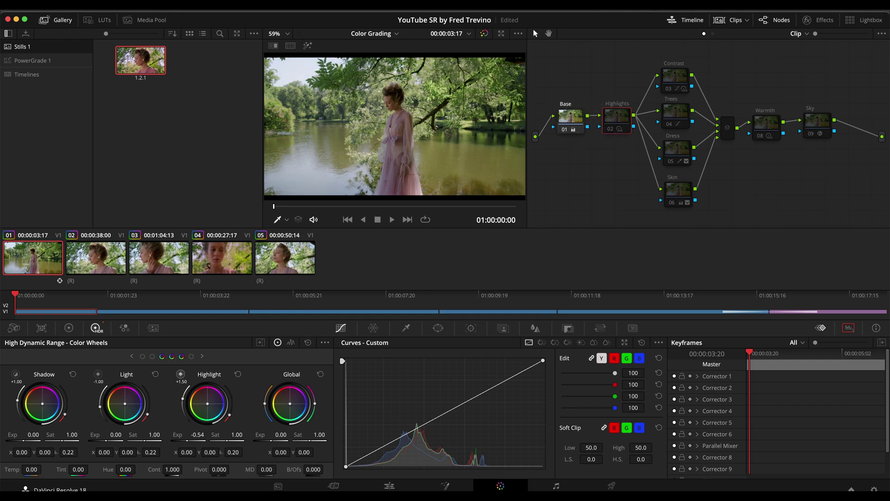
key("ctrl+d")
Enable the Contrast node and check its effect on the full-screen image
left_click(663, 88)
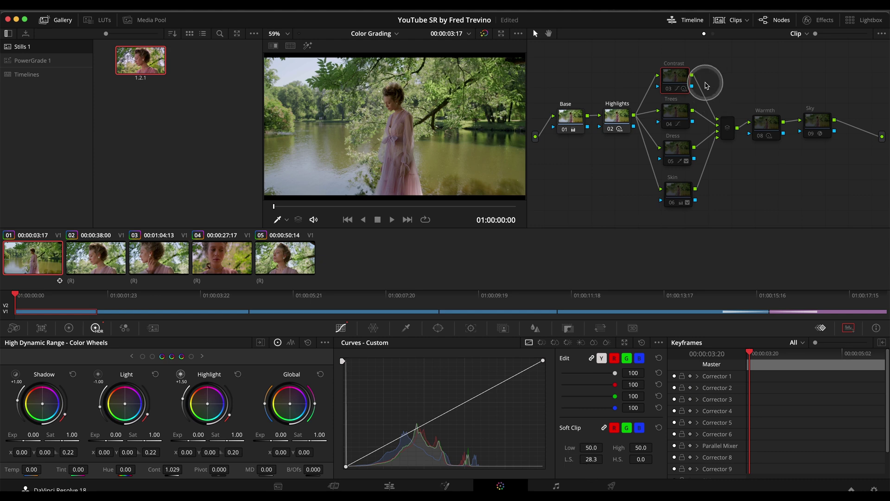
left_click(578, 94)
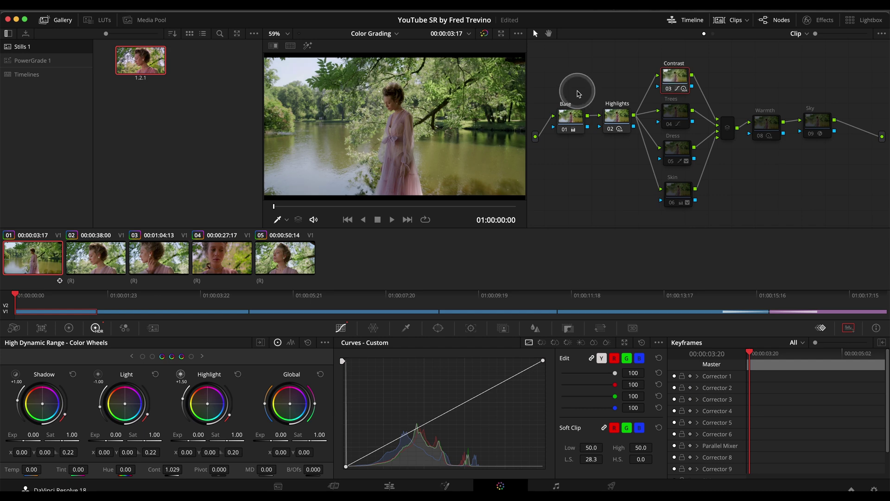
key("ctrl+f")
mouse_move(609, 90)
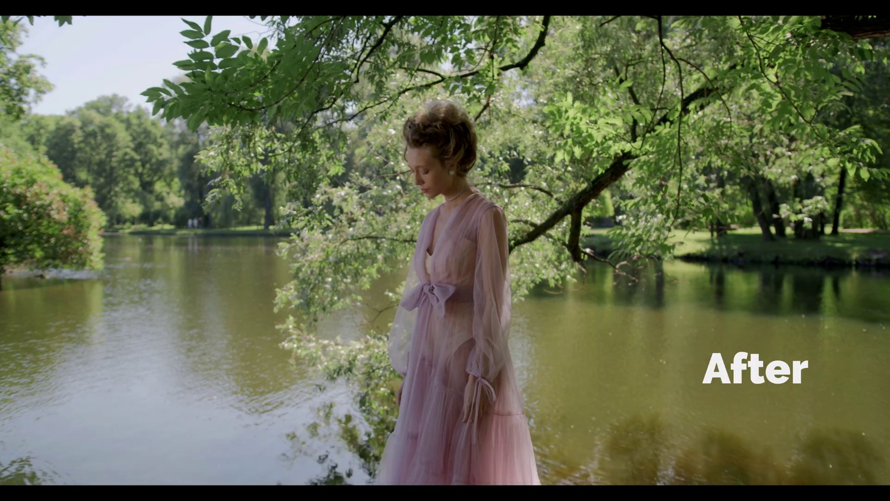
mouse_move(525, 147)
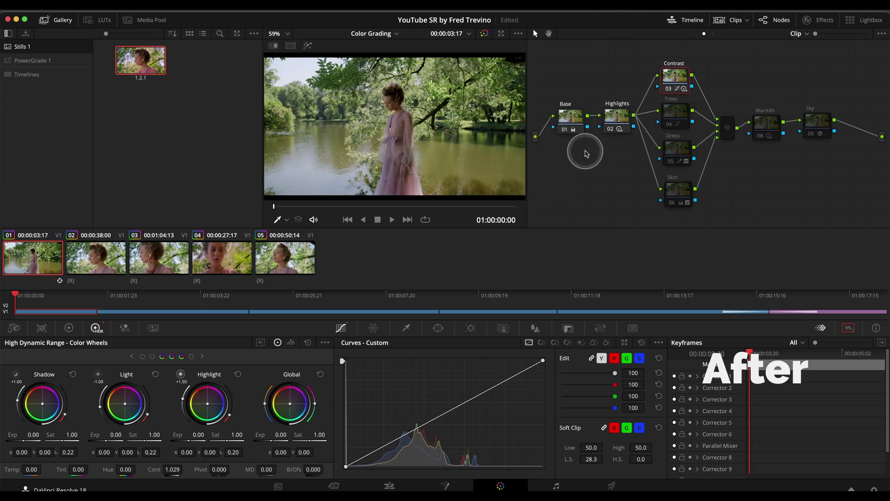
Enable the Trees node, checking its effect full screen, and display its Hue Vs Sat curve
left_click(676, 113)
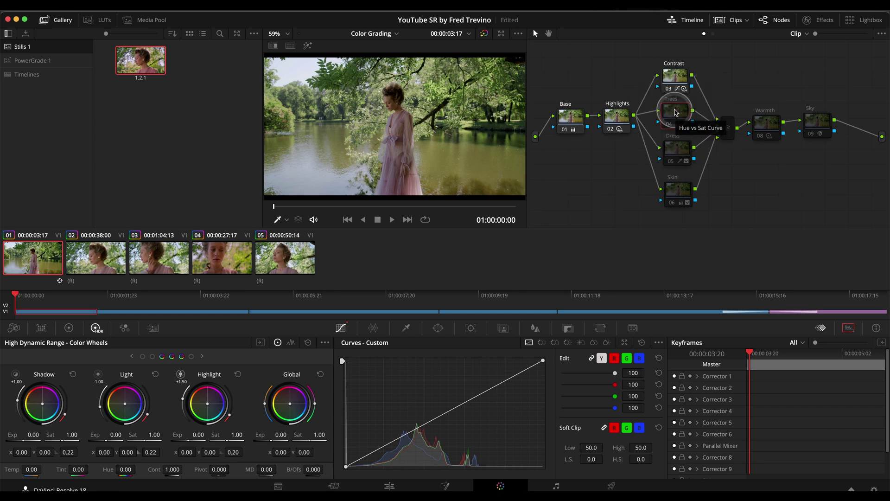
key("ctrl+d")
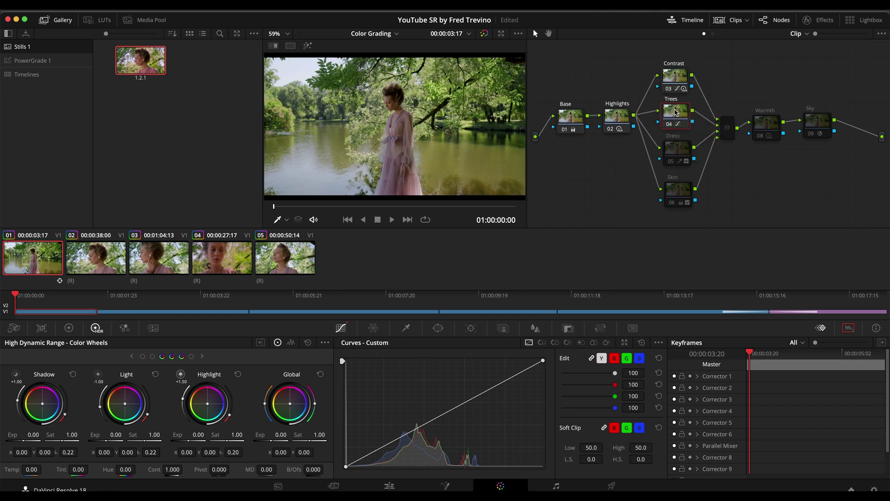
key("p")
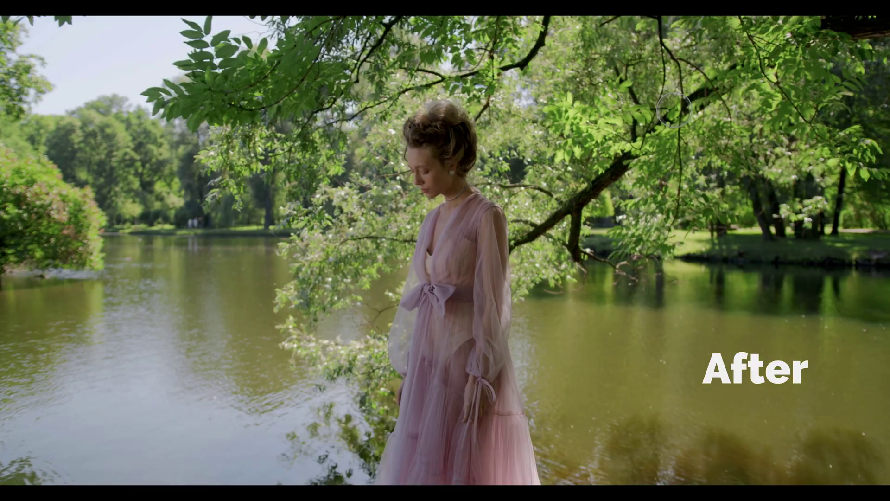
key("Escape")
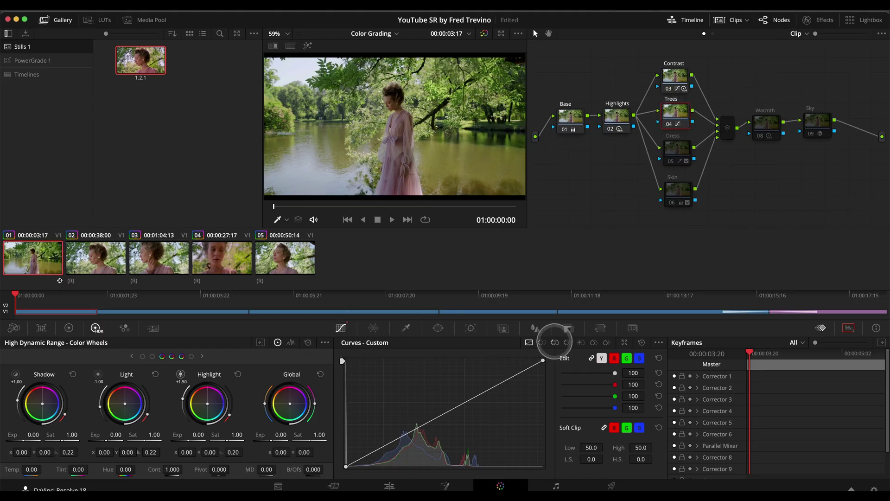
left_click(554, 342)
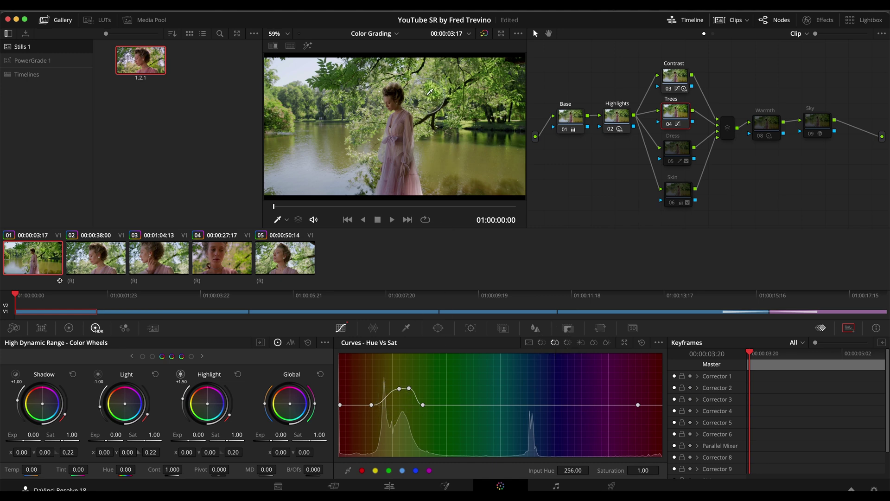
left_click(274, 101)
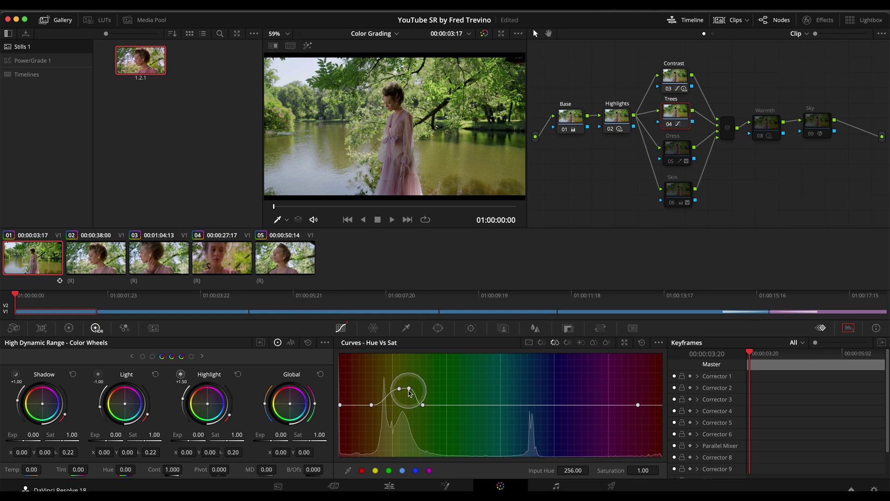
Enable the Dress node and check the dress's color in the full-screen image
left_click(677, 160)
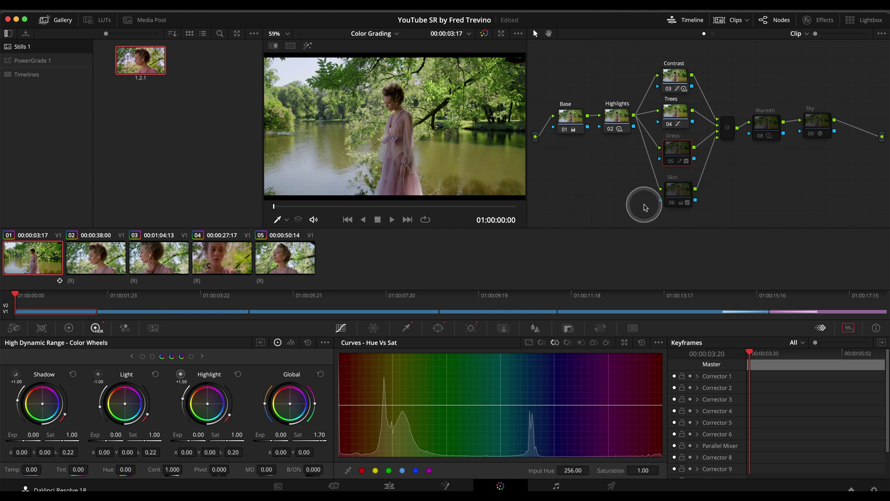
key("ctrl+d")
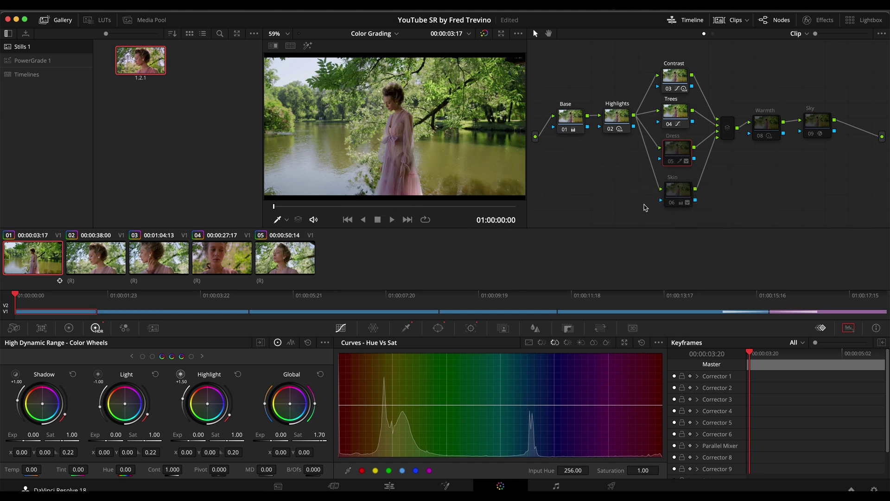
key("ctrl+d")
key("ctrl+f")
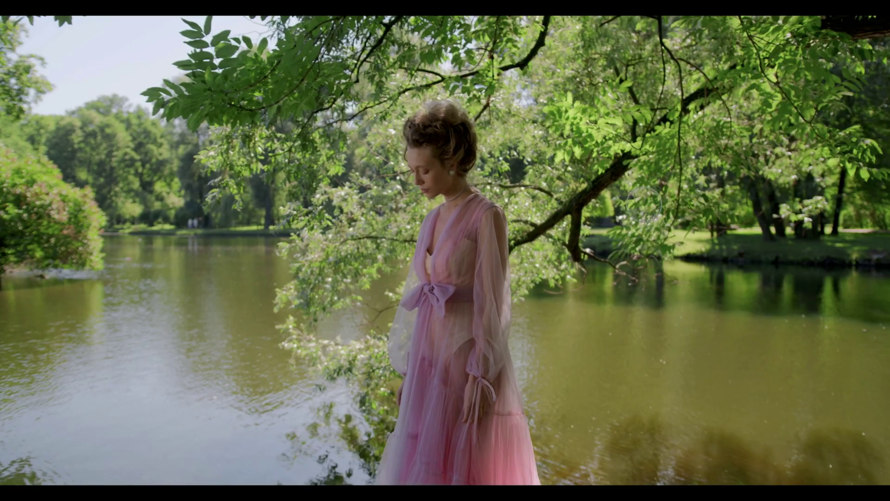
key("ctrl+d")
key("ctrl+f")
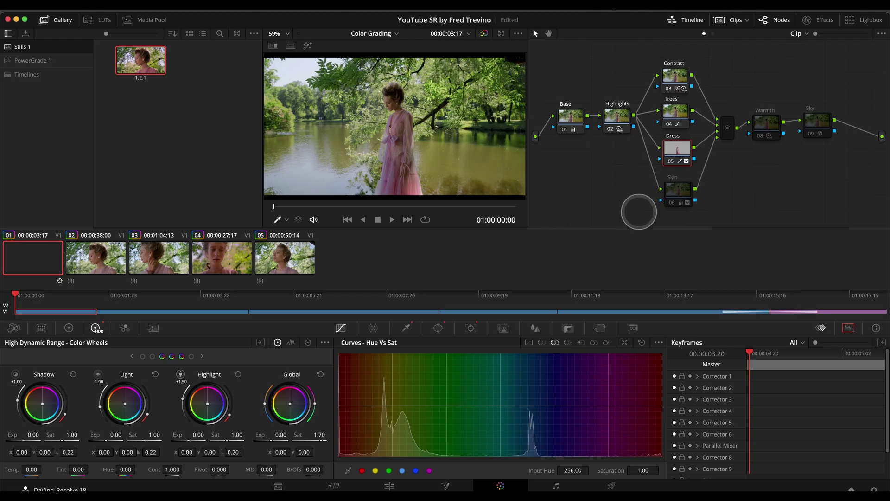
Examine the Dress node's HSL qualifier and second Matte Finesse page, and preview the isolated dress selection in highlight view
left_click(406, 328)
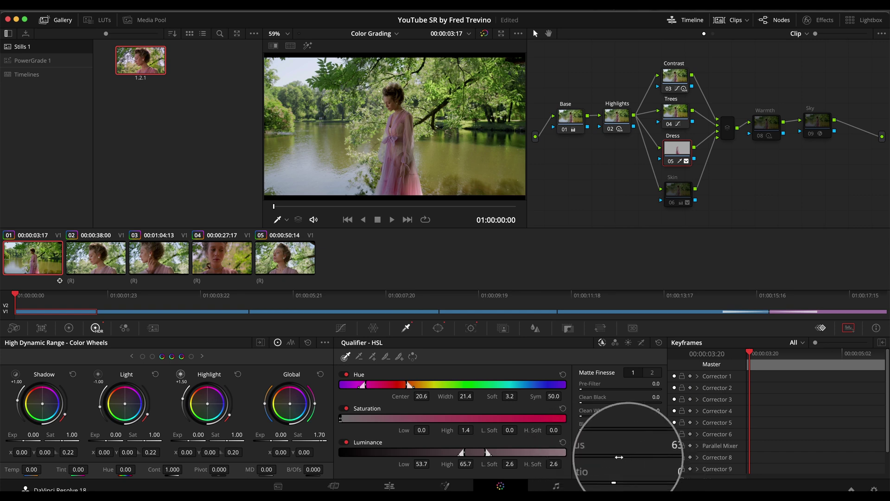
left_click(654, 372)
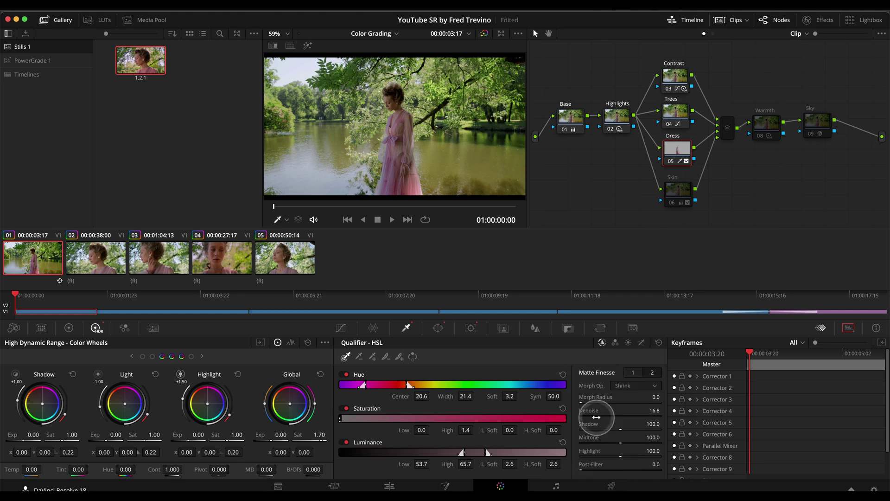
key("shift+h")
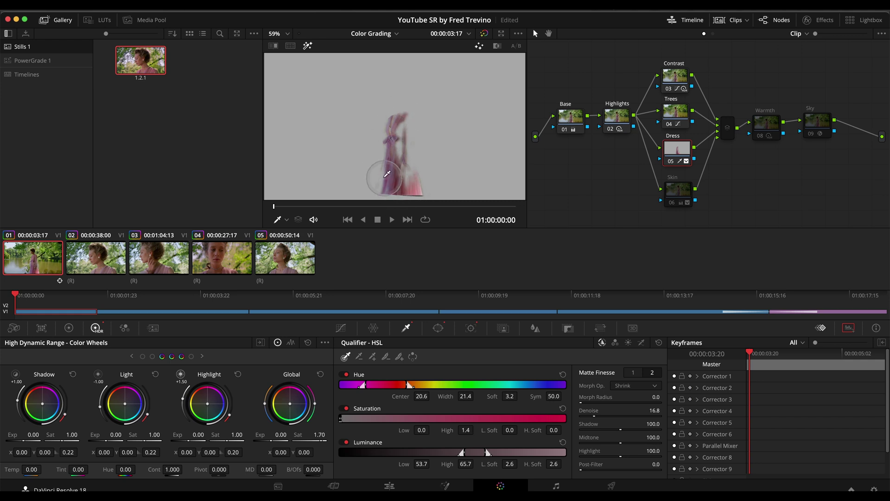
key("shift+h")
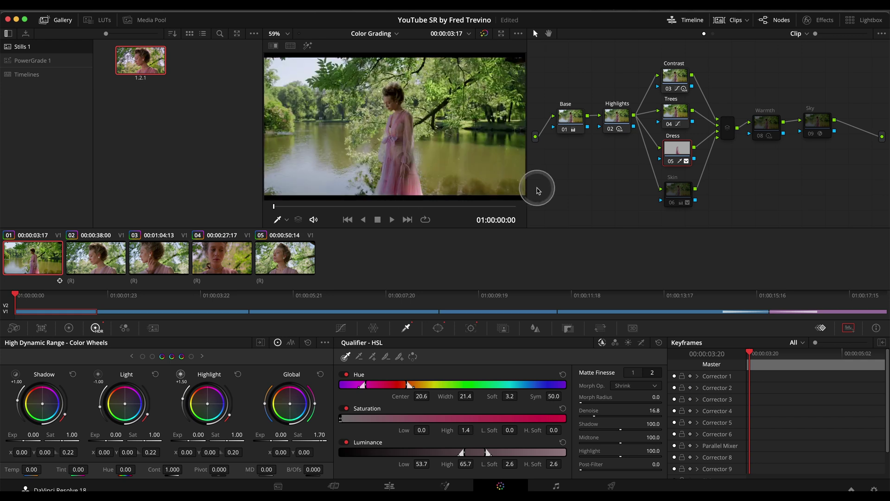
Compare the full-screen image with the Dress node off and on
key("ctrl+d")
key("ctrl+f")
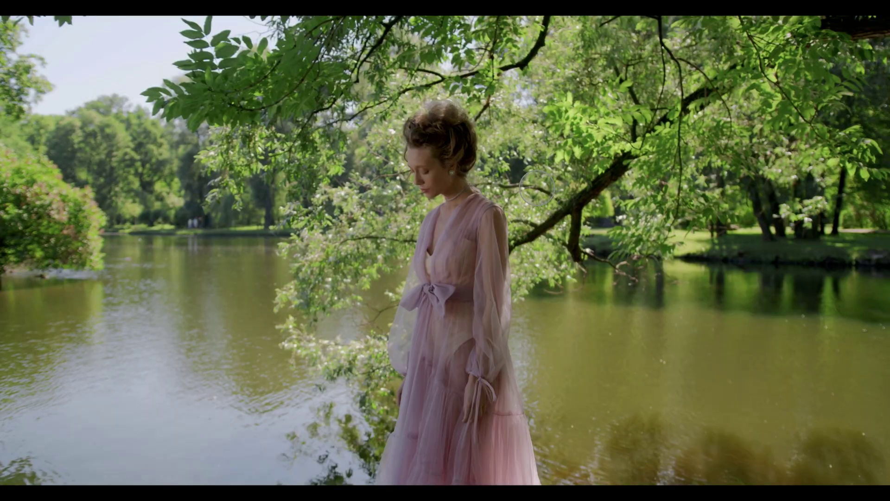
key("ctrl+d")
key("ctrl+f")
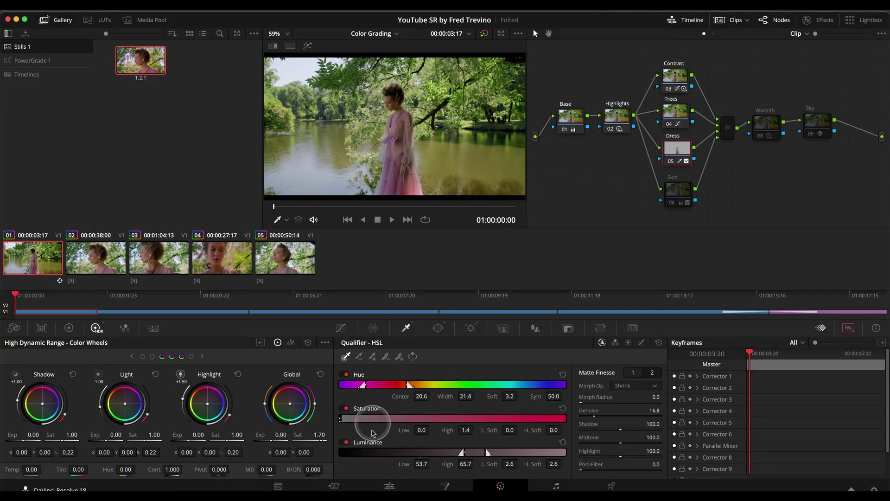
Show the Dress node's curve window around the dress and set its Soft 1 softness to 0.84
left_click(438, 328)
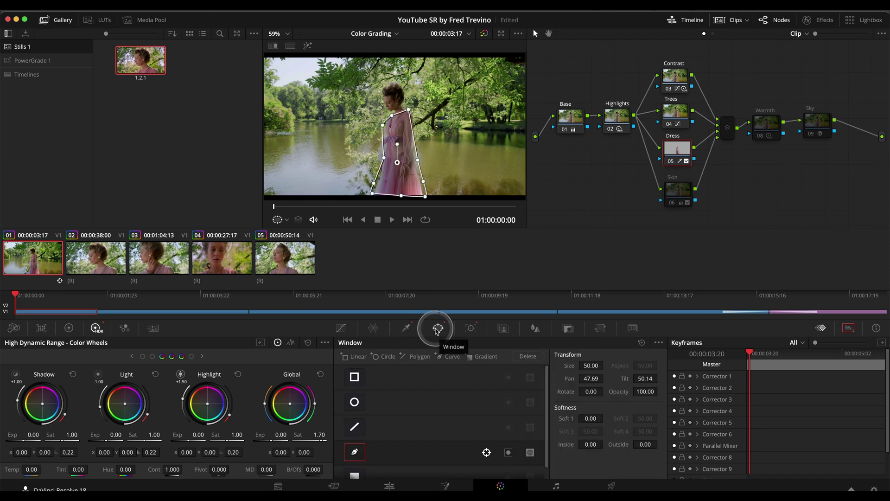
left_click(281, 208)
left_click_drag(280, 207, 255, 214)
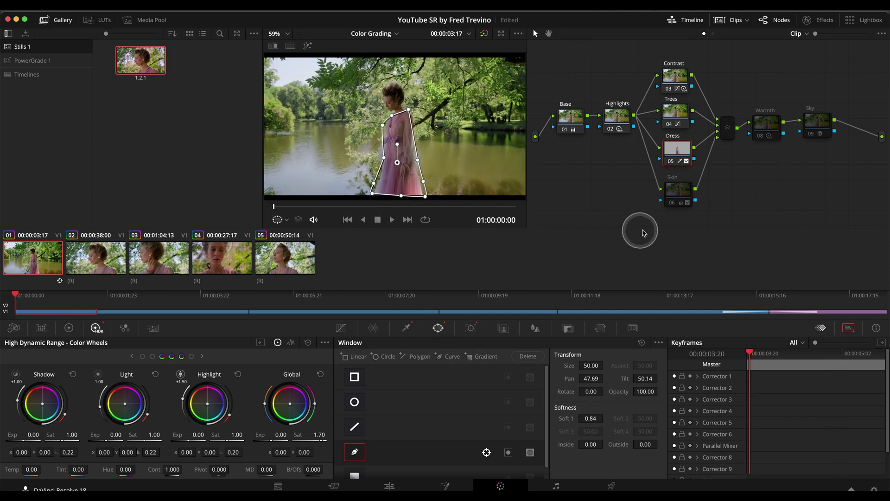
Enable the Skin node and preview its isolated selection in highlight view
left_click(677, 194)
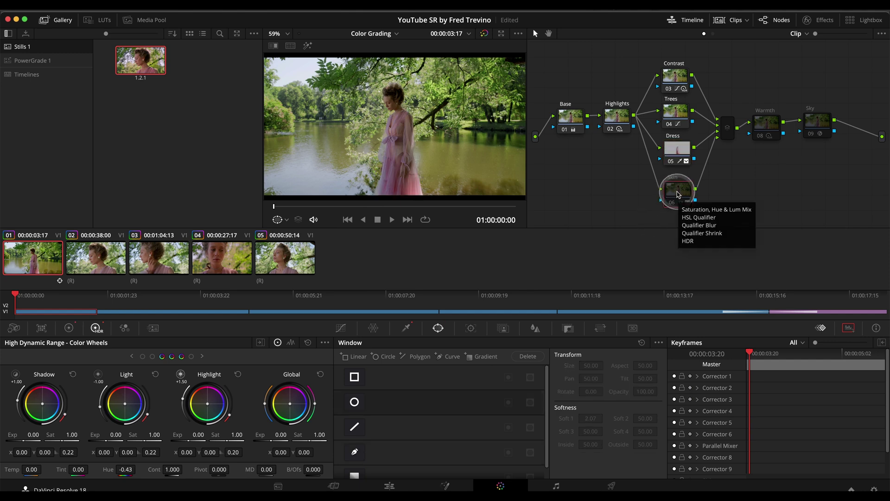
left_click(617, 186)
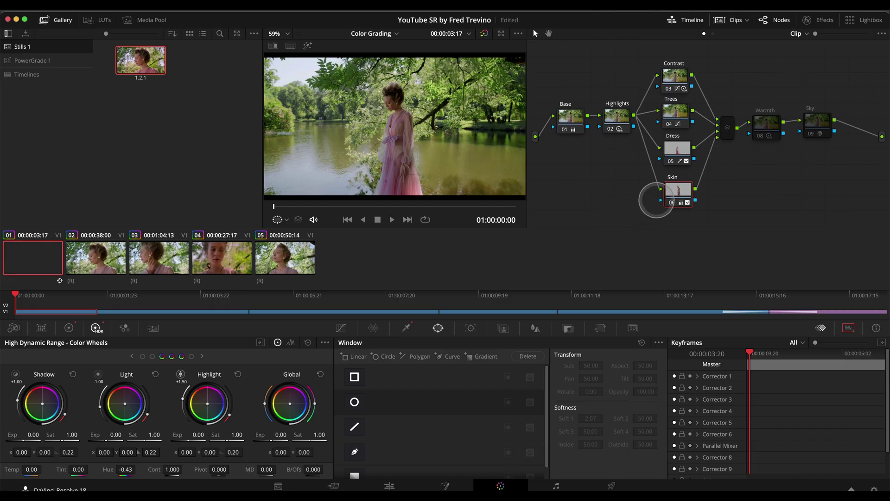
key("shift+h")
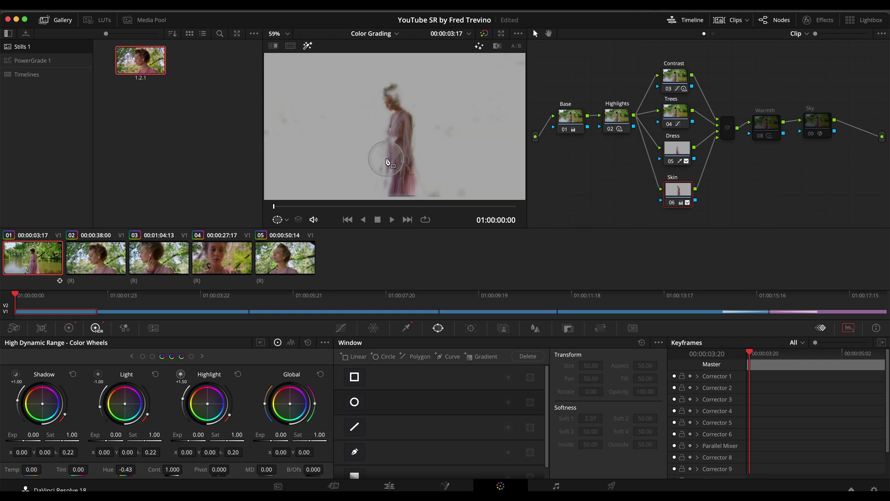
key("shift+h")
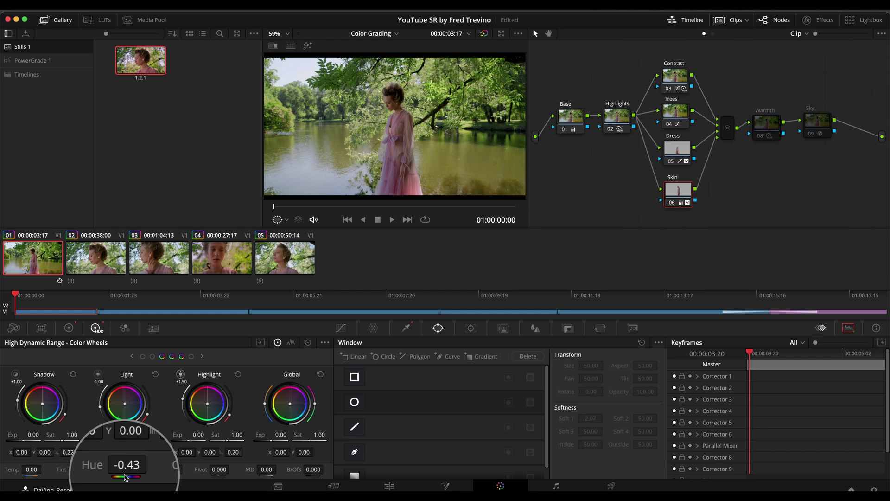
Examine the Skin node's Hue setting in both the Primaries and the High Dynamic Range color wheels
left_click(70, 329)
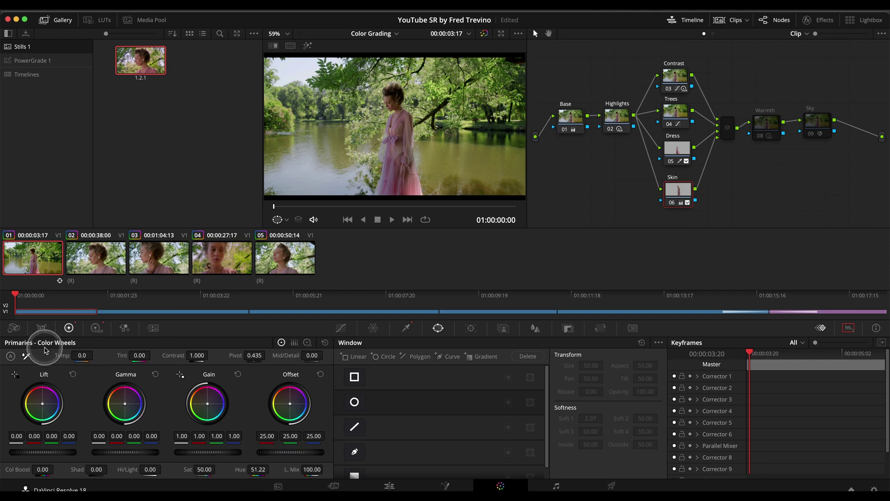
left_click(96, 328)
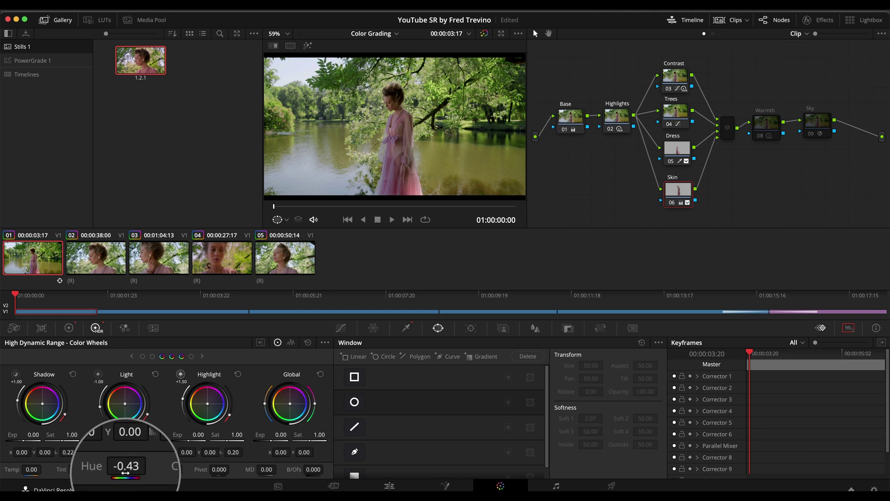
Enable the parallel mixer and the Warmth node, and check the image in full screen
left_click(732, 130)
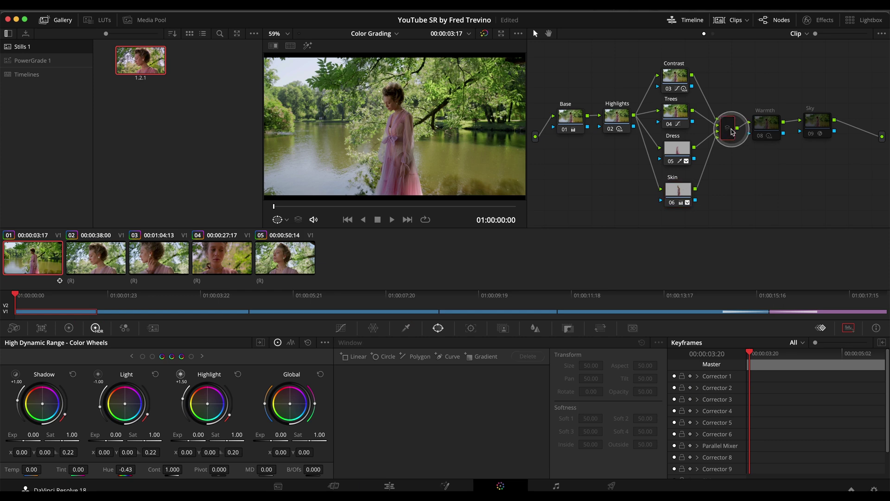
left_click(766, 124)
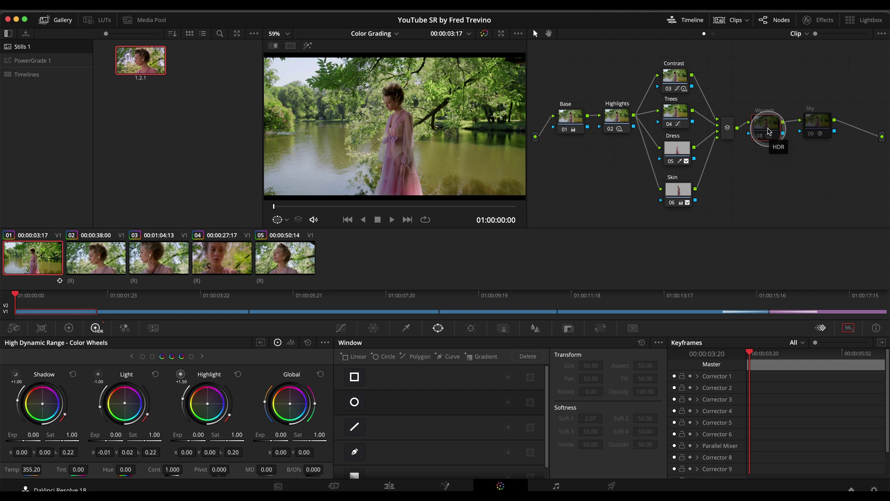
key("ctrl+d")
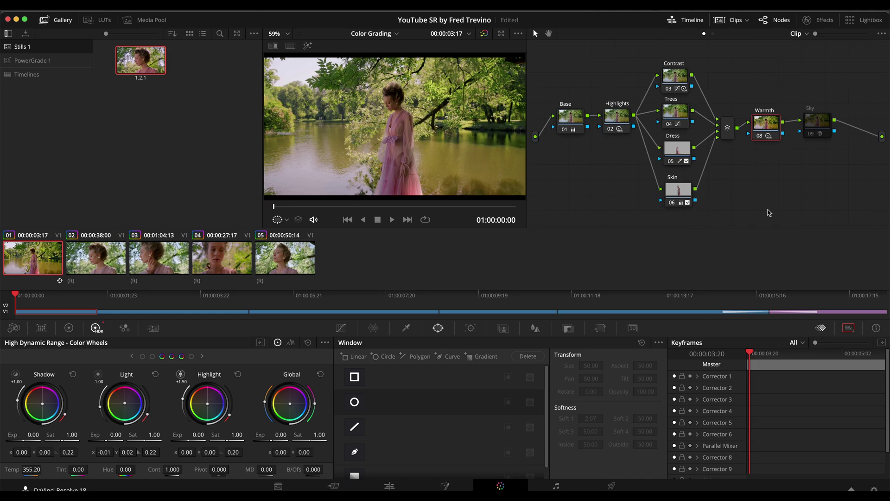
key("p")
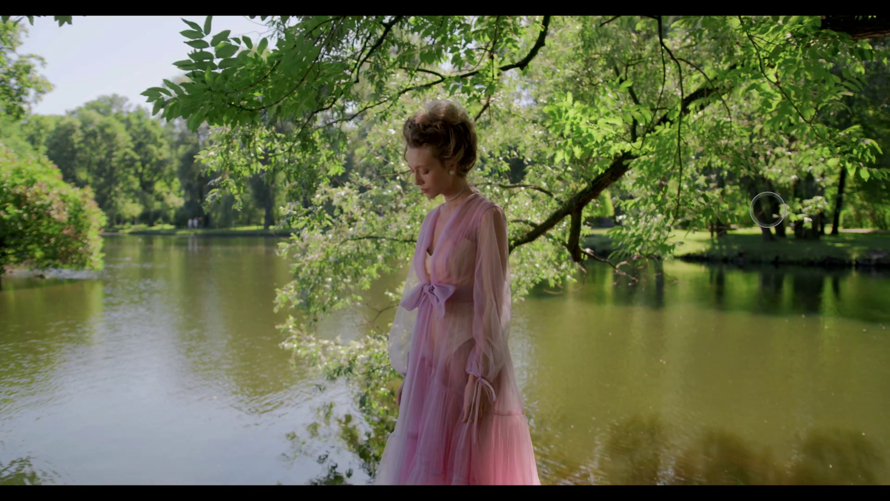
key("Escape")
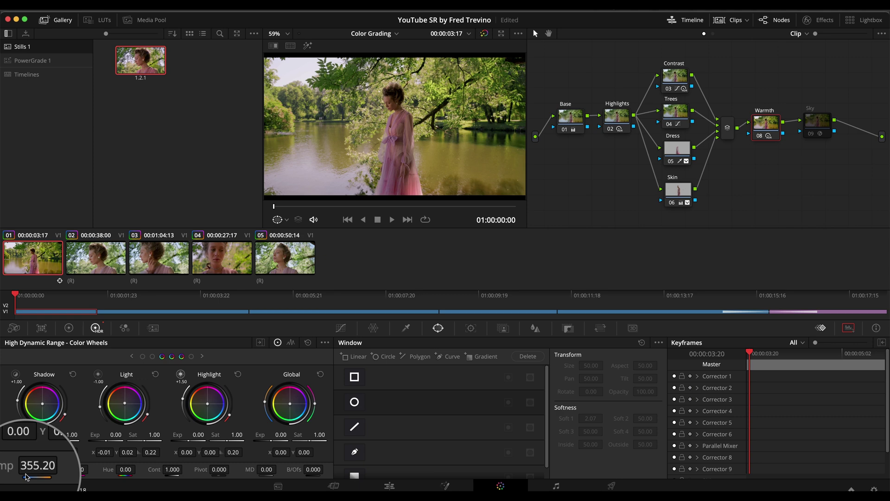
Enable the Sky node, compare the image with it off and on, and view the sky in full screen
left_click(817, 128)
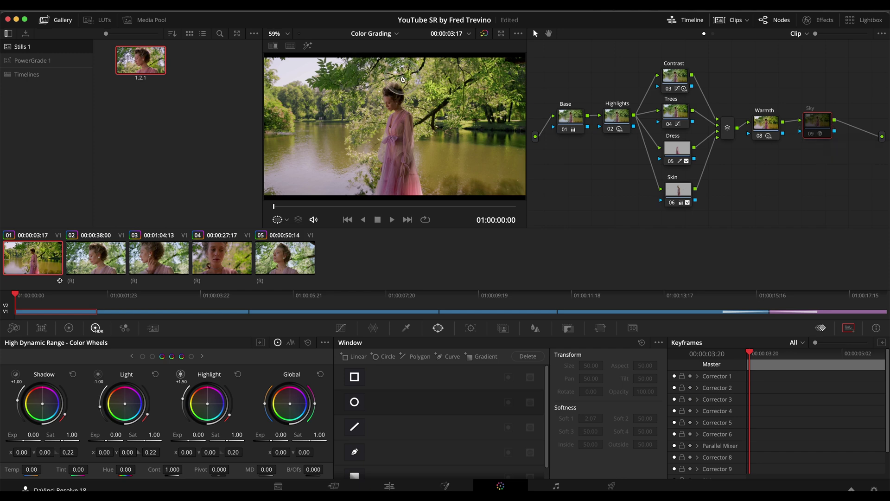
key("super+d")
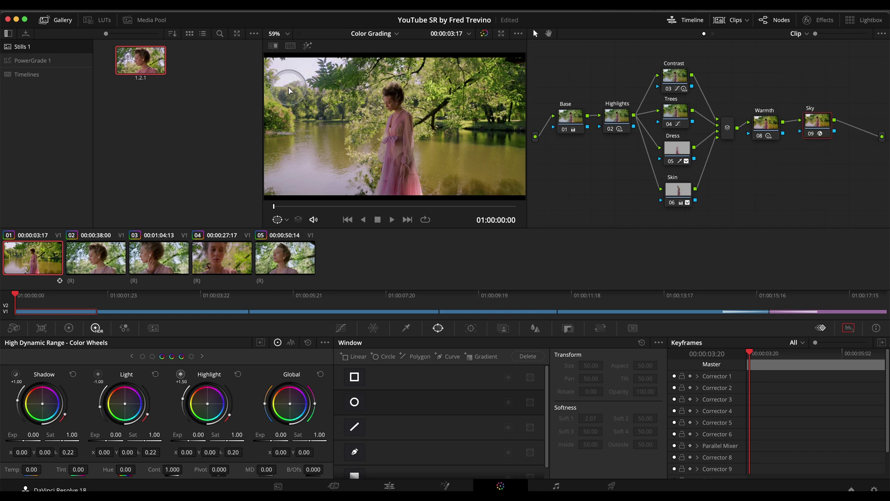
key("super+d")
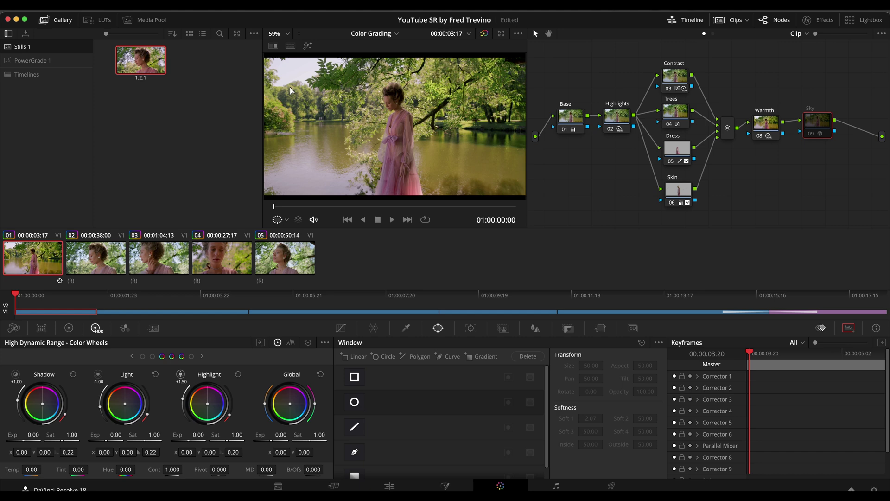
key("super+d")
key("super+d")
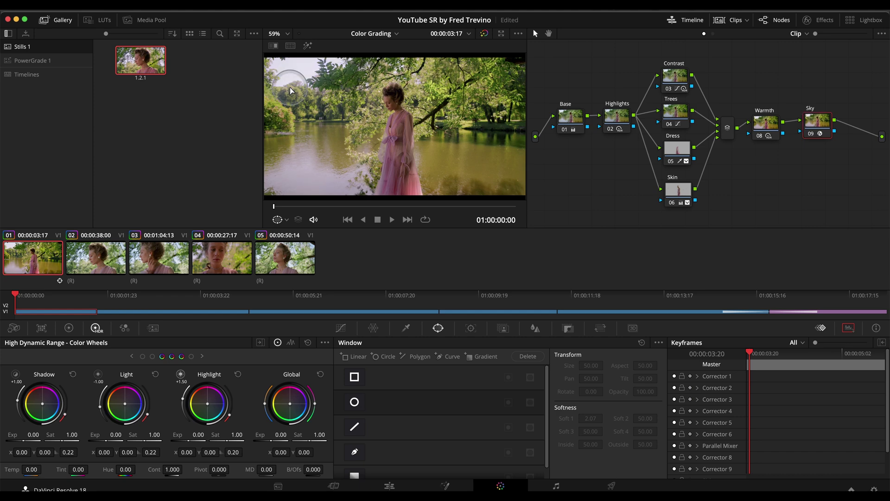
key("super+f")
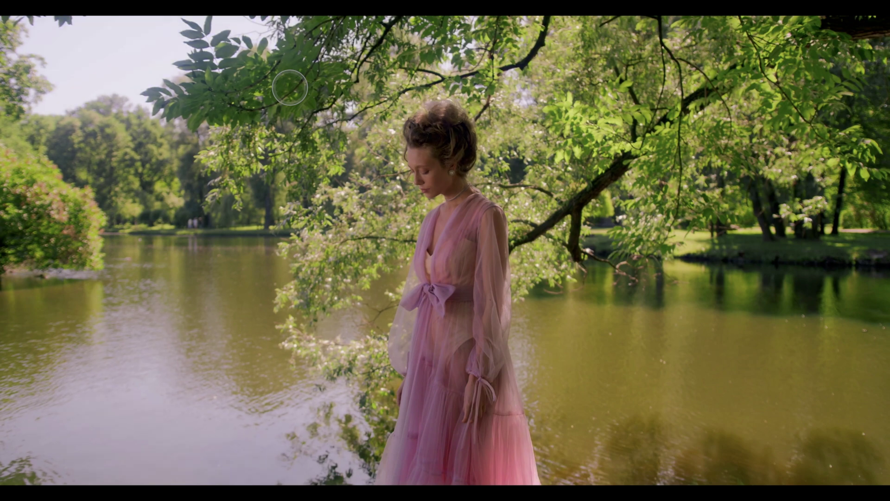
mouse_move(298, 66)
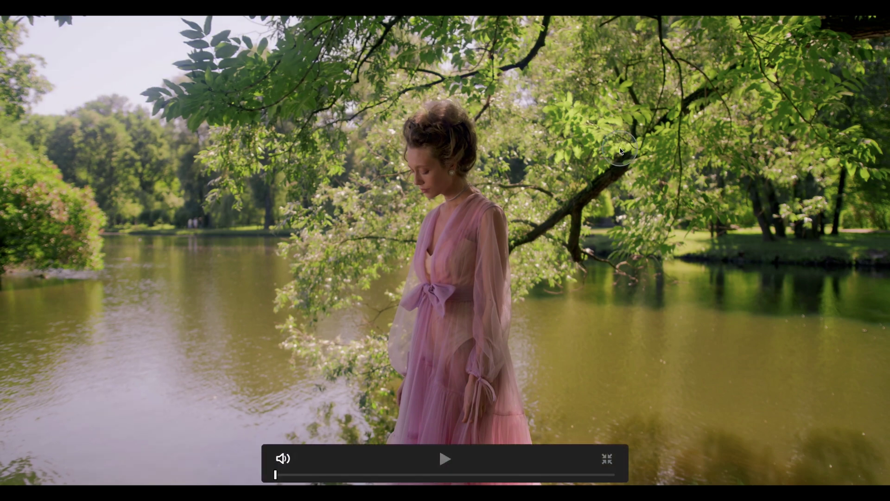